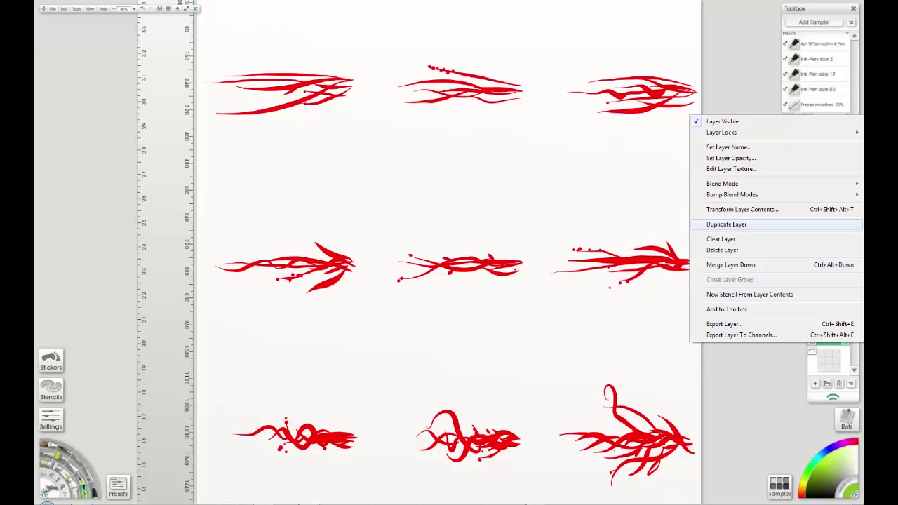
{"action": "left_click", "coordinate": [721, 132]}
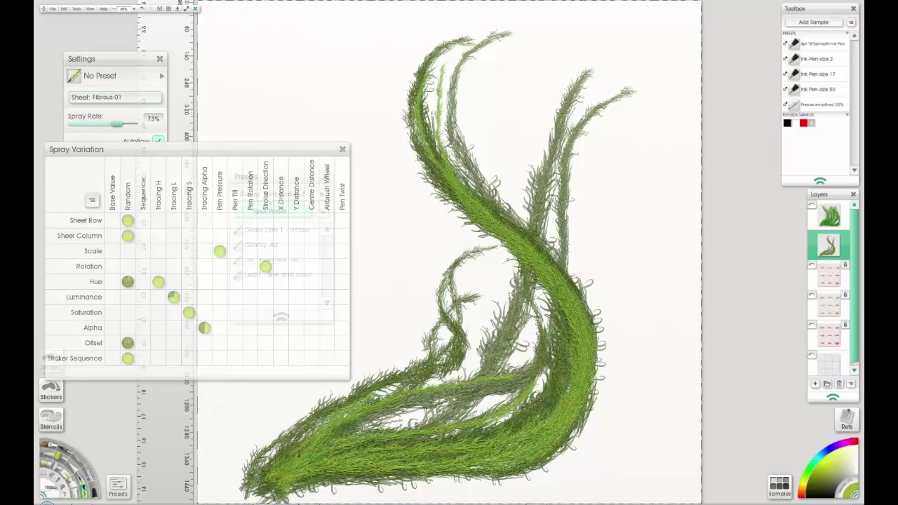
Start saving the current Fibrous-01 sticker spray settings as a new preset in the Nick-Nature4 group
{"action": "left_click", "coordinate": [118, 486]}
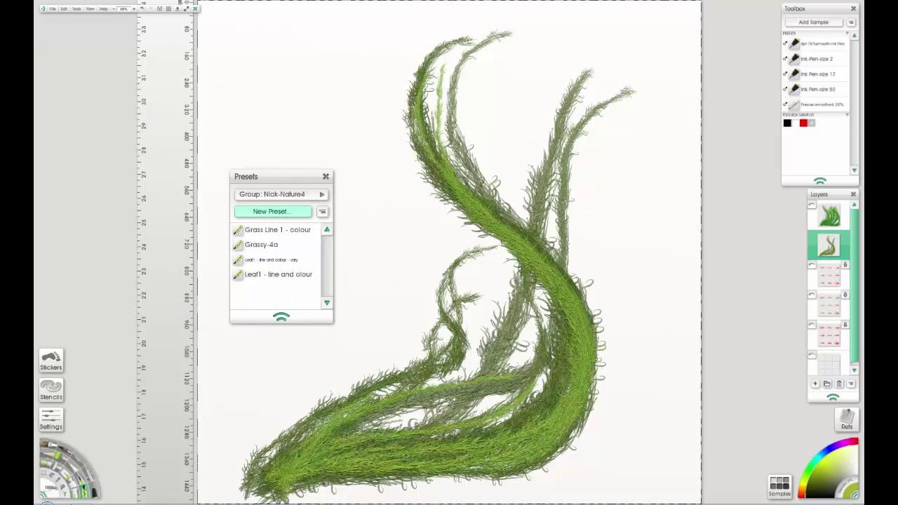
{"action": "left_click", "coordinate": [273, 211]}
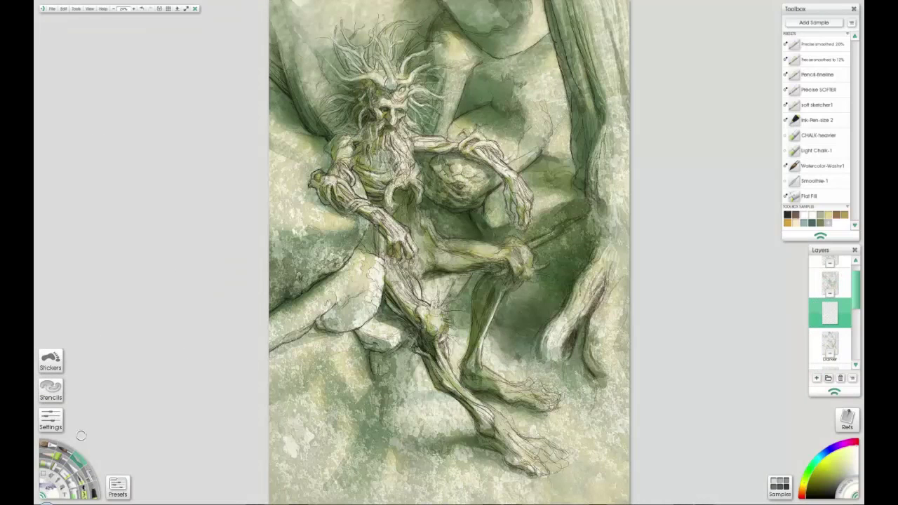
Set the sticker spray's sheet to Oak Leaf Line&colour-01 from Nick-Nature-4, and undo a test stroke beside the head
{"action": "left_click", "coordinate": [48, 423]}
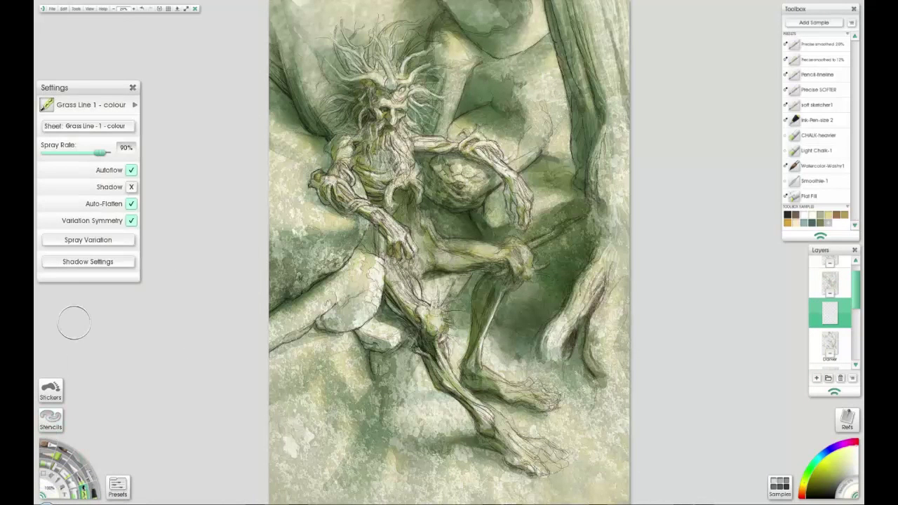
{"action": "left_click", "coordinate": [86, 125]}
{"action": "mouse_move", "coordinate": [129, 339]}
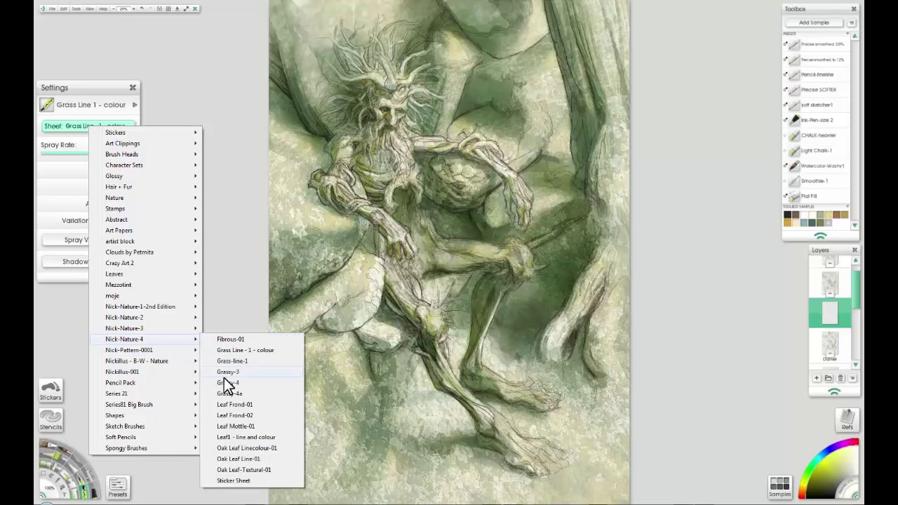
{"action": "left_click", "coordinate": [227, 448]}
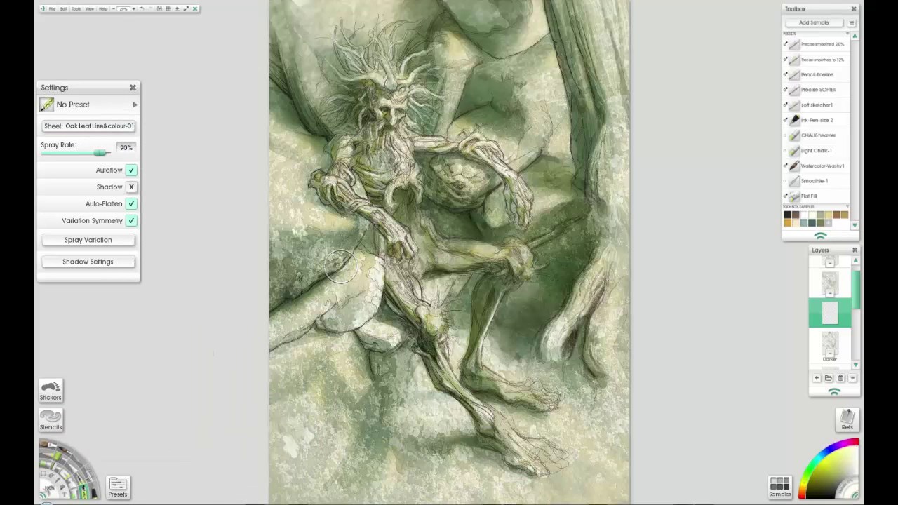
{"action": "mouse_move", "coordinate": [467, 42]}
{"action": "left_mouse_down"}
{"action": "mouse_move", "coordinate": [463, 49]}
{"action": "mouse_move", "coordinate": [435, 39]}
{"action": "mouse_move", "coordinate": [442, 74]}
{"action": "left_mouse_up"}
{"action": "key", "text": "ctrl+z"}
Pick a yellow-green hue and spray oak leaves around the figure's head, hair and shoulders on the empty layer
{"action": "left_click_drag", "start_coordinate": [823, 456], "coordinate": [802, 487]}
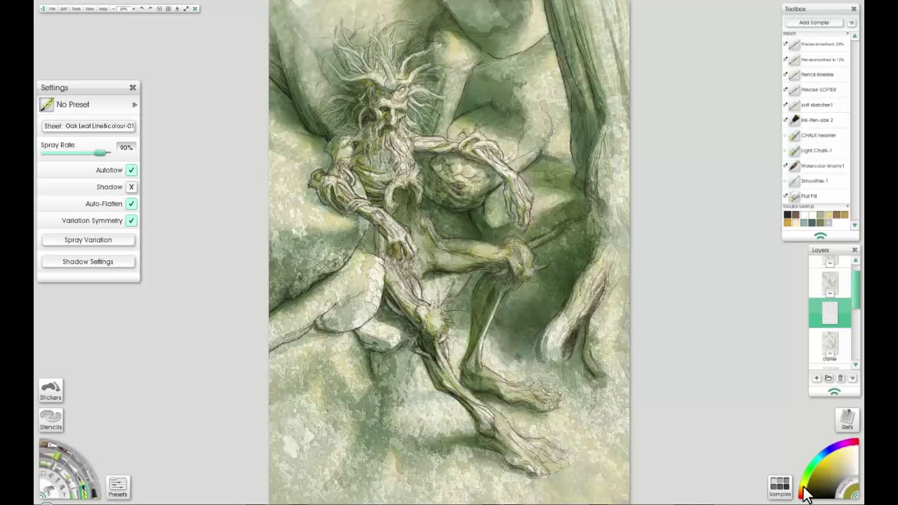
{"action": "mouse_move", "coordinate": [431, 88]}
{"action": "left_mouse_down"}
{"action": "mouse_move", "coordinate": [460, 67]}
{"action": "mouse_move", "coordinate": [451, 111]}
{"action": "left_mouse_up"}
{"action": "mouse_move", "coordinate": [370, 97]}
{"action": "left_mouse_down"}
{"action": "mouse_move", "coordinate": [345, 76]}
{"action": "mouse_move", "coordinate": [311, 83]}
{"action": "mouse_move", "coordinate": [337, 109]}
{"action": "mouse_move", "coordinate": [339, 148]}
{"action": "mouse_move", "coordinate": [406, 167]}
{"action": "mouse_move", "coordinate": [433, 153]}
{"action": "mouse_move", "coordinate": [413, 149]}
{"action": "mouse_move", "coordinate": [460, 95]}
{"action": "mouse_move", "coordinate": [449, 105]}
{"action": "left_mouse_up"}
{"action": "mouse_move", "coordinate": [351, 70]}
{"action": "left_mouse_down"}
{"action": "mouse_move", "coordinate": [326, 43]}
{"action": "mouse_move", "coordinate": [347, 23]}
{"action": "mouse_move", "coordinate": [442, 50]}
{"action": "mouse_move", "coordinate": [344, 70]}
{"action": "mouse_move", "coordinate": [421, 63]}
{"action": "mouse_move", "coordinate": [357, 88]}
{"action": "mouse_move", "coordinate": [372, 70]}
{"action": "mouse_move", "coordinate": [344, 59]}
{"action": "mouse_move", "coordinate": [421, 23]}
{"action": "left_mouse_up"}
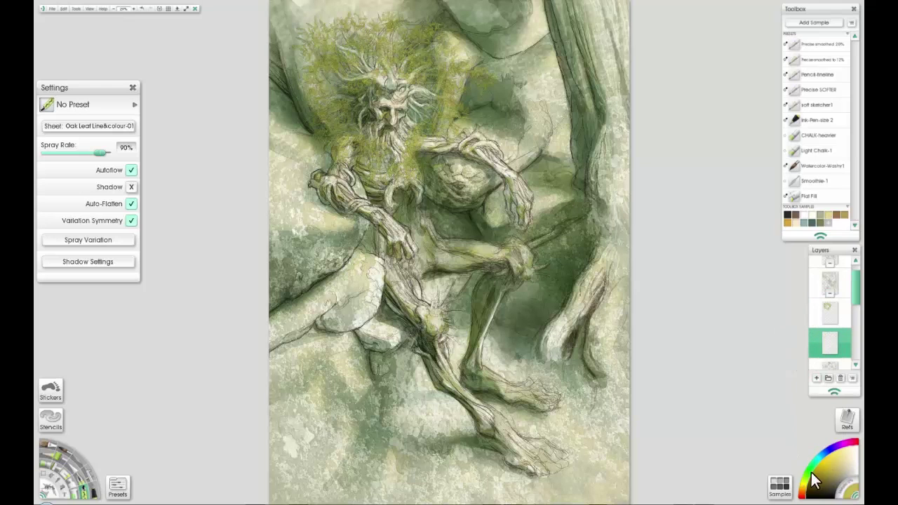
Spray dark green leaves around the hair on the layer beneath the yellow-green foliage
{"action": "mouse_move", "coordinate": [329, 68]}
{"action": "left_mouse_down"}
{"action": "mouse_move", "coordinate": [384, 121]}
{"action": "mouse_move", "coordinate": [308, 100]}
{"action": "mouse_move", "coordinate": [320, 99]}
{"action": "mouse_move", "coordinate": [335, 114]}
{"action": "left_mouse_up"}
{"action": "mouse_move", "coordinate": [410, 116]}
{"action": "left_mouse_down"}
{"action": "mouse_move", "coordinate": [434, 95]}
{"action": "mouse_move", "coordinate": [426, 129]}
{"action": "mouse_move", "coordinate": [394, 165]}
{"action": "mouse_move", "coordinate": [337, 130]}
{"action": "left_mouse_up"}
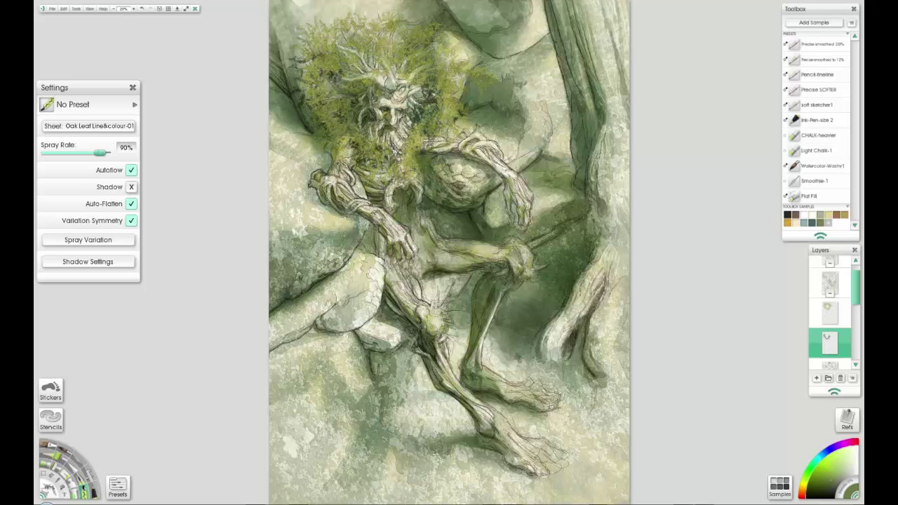
{"action": "left_click_drag", "start_coordinate": [335, 44], "coordinate": [367, 14]}
{"action": "mouse_move", "coordinate": [421, 38]}
{"action": "left_mouse_down"}
{"action": "mouse_move", "coordinate": [467, 88]}
{"action": "mouse_move", "coordinate": [435, 93]}
{"action": "mouse_move", "coordinate": [348, 49]}
{"action": "mouse_move", "coordinate": [317, 54]}
{"action": "mouse_move", "coordinate": [337, 91]}
{"action": "mouse_move", "coordinate": [393, 65]}
{"action": "mouse_move", "coordinate": [456, 82]}
{"action": "left_mouse_up"}
{"action": "mouse_move", "coordinate": [360, 68]}
{"action": "left_mouse_down"}
{"action": "mouse_move", "coordinate": [345, 45]}
{"action": "mouse_move", "coordinate": [314, 86]}
{"action": "left_mouse_up"}
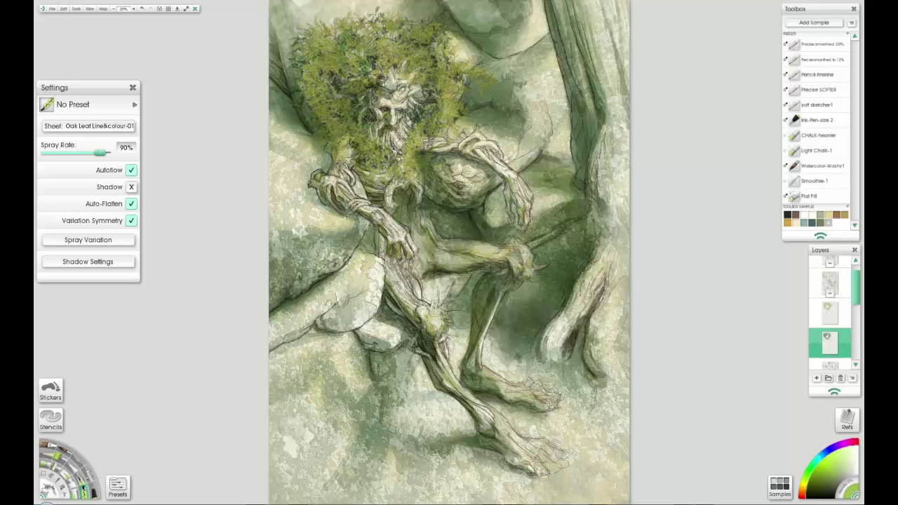
Spray mid-green leaves through the beard and along the outer edges of the hair
{"action": "mouse_move", "coordinate": [406, 113]}
{"action": "left_mouse_down"}
{"action": "mouse_move", "coordinate": [411, 127]}
{"action": "mouse_move", "coordinate": [393, 158]}
{"action": "left_mouse_up"}
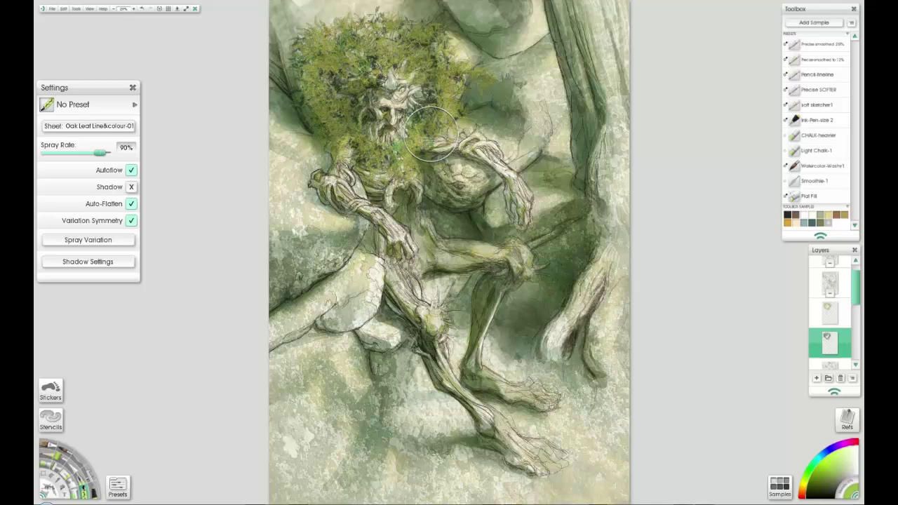
{"action": "left_click_drag", "start_coordinate": [448, 39], "coordinate": [427, 31]}
{"action": "left_click_drag", "start_coordinate": [376, 19], "coordinate": [344, 21]}
{"action": "left_click_drag", "start_coordinate": [312, 82], "coordinate": [325, 116]}
Spray green leaves over the bent elbow and the outstretched arm, and store the green as a toolbox colour sample
{"action": "left_click_drag", "start_coordinate": [316, 158], "coordinate": [315, 204]}
{"action": "left_click_drag", "start_coordinate": [476, 125], "coordinate": [505, 169]}
{"action": "left_click_drag", "start_coordinate": [330, 148], "coordinate": [309, 193]}
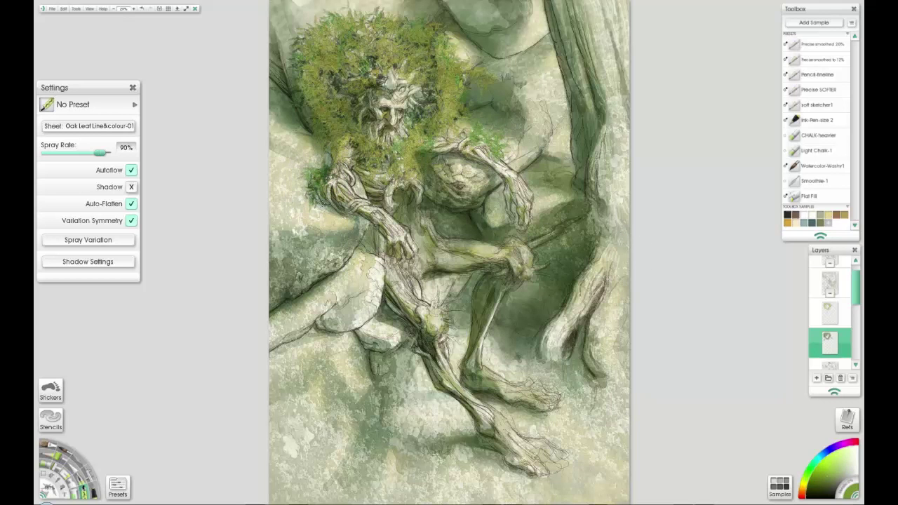
{"action": "mouse_move", "coordinate": [469, 166]}
{"action": "left_mouse_down"}
{"action": "mouse_move", "coordinate": [491, 148]}
{"action": "mouse_move", "coordinate": [458, 146]}
{"action": "left_mouse_up"}
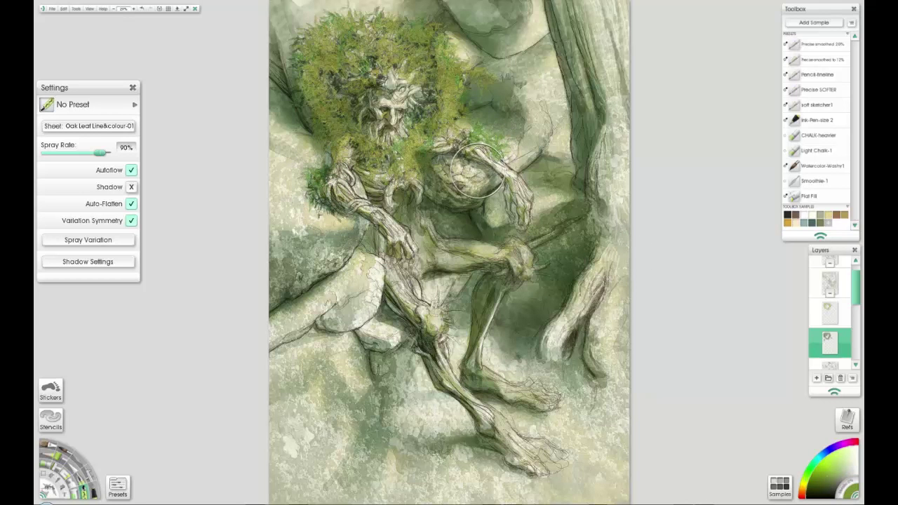
{"action": "left_click", "coordinate": [816, 24]}
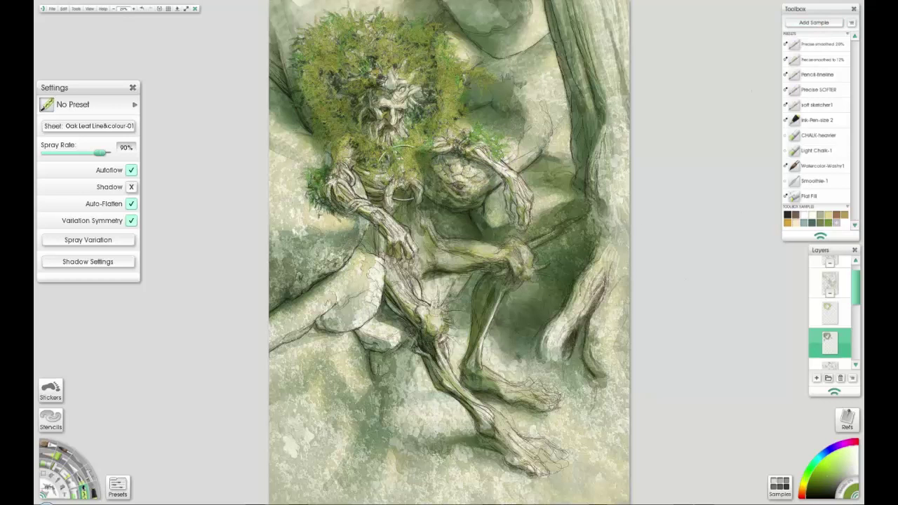
Spray dark green leaves over both knees, the thighs, the shins and the forearms
{"action": "mouse_move", "coordinate": [467, 284]}
{"action": "left_mouse_down"}
{"action": "mouse_move", "coordinate": [436, 300]}
{"action": "mouse_move", "coordinate": [440, 333]}
{"action": "mouse_move", "coordinate": [418, 318]}
{"action": "mouse_move", "coordinate": [429, 291]}
{"action": "left_mouse_up"}
{"action": "mouse_move", "coordinate": [513, 238]}
{"action": "left_mouse_down"}
{"action": "mouse_move", "coordinate": [538, 257]}
{"action": "mouse_move", "coordinate": [506, 280]}
{"action": "mouse_move", "coordinate": [510, 270]}
{"action": "mouse_move", "coordinate": [533, 272]}
{"action": "left_mouse_up"}
{"action": "left_click_drag", "start_coordinate": [434, 310], "coordinate": [428, 322]}
{"action": "left_click_drag", "start_coordinate": [350, 182], "coordinate": [357, 197]}
{"action": "left_click_drag", "start_coordinate": [479, 152], "coordinate": [508, 169]}
{"action": "left_click_drag", "start_coordinate": [507, 169], "coordinate": [524, 194]}
{"action": "left_click_drag", "start_coordinate": [361, 199], "coordinate": [370, 218]}
{"action": "mouse_move", "coordinate": [413, 295]}
{"action": "left_mouse_down"}
{"action": "mouse_move", "coordinate": [441, 379]}
{"action": "mouse_move", "coordinate": [477, 400]}
{"action": "mouse_move", "coordinate": [462, 396]}
{"action": "mouse_move", "coordinate": [491, 288]}
{"action": "mouse_move", "coordinate": [475, 377]}
{"action": "left_mouse_up"}
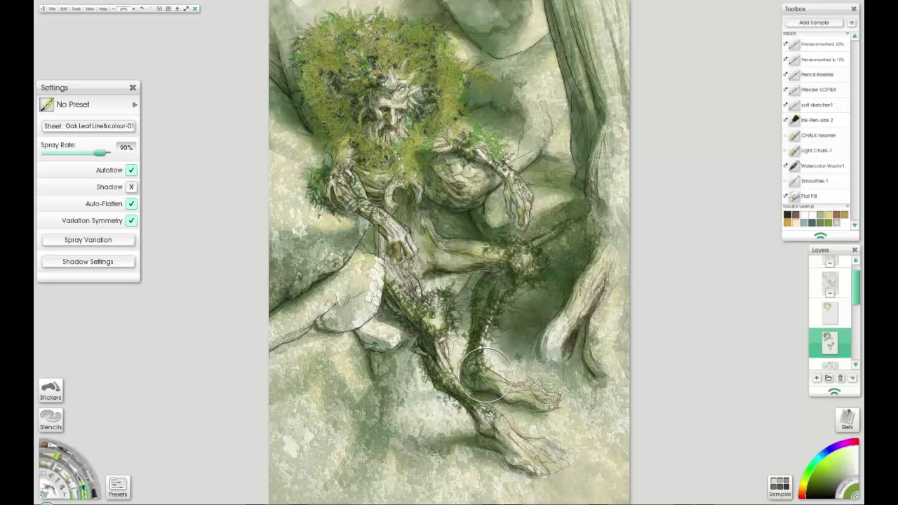
{"action": "mouse_move", "coordinate": [442, 337]}
{"action": "left_mouse_down"}
{"action": "mouse_move", "coordinate": [528, 269]}
{"action": "mouse_move", "coordinate": [478, 242]}
{"action": "mouse_move", "coordinate": [449, 260]}
{"action": "left_mouse_up"}
{"action": "mouse_move", "coordinate": [406, 285]}
{"action": "left_mouse_down"}
{"action": "mouse_move", "coordinate": [421, 266]}
{"action": "mouse_move", "coordinate": [375, 284]}
{"action": "left_mouse_up"}
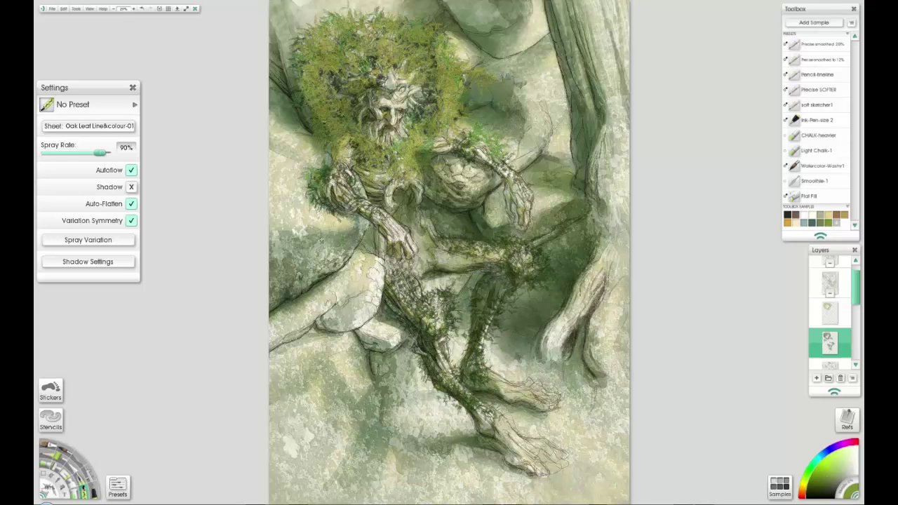
Add a new empty layer at the top of the layer stack
{"action": "left_click_drag", "start_coordinate": [858, 290], "coordinate": [858, 279]}
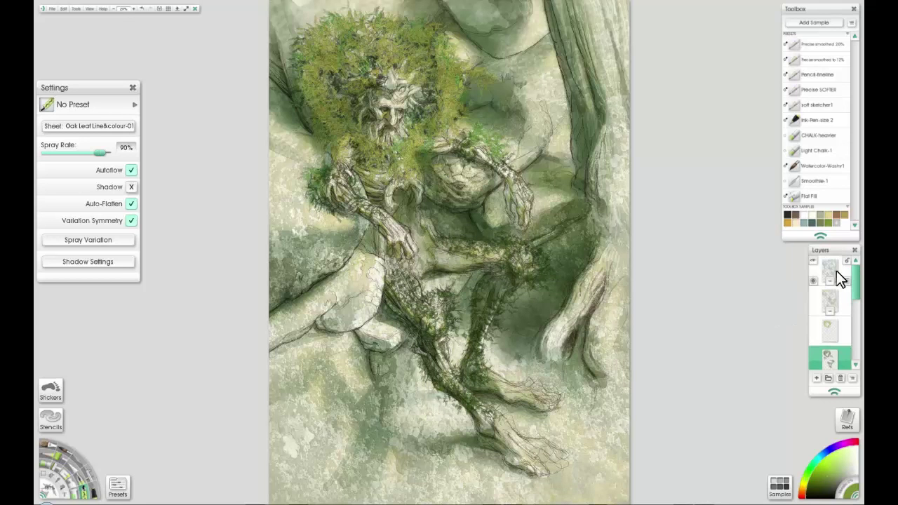
{"action": "left_click", "coordinate": [843, 274]}
{"action": "left_click", "coordinate": [817, 377]}
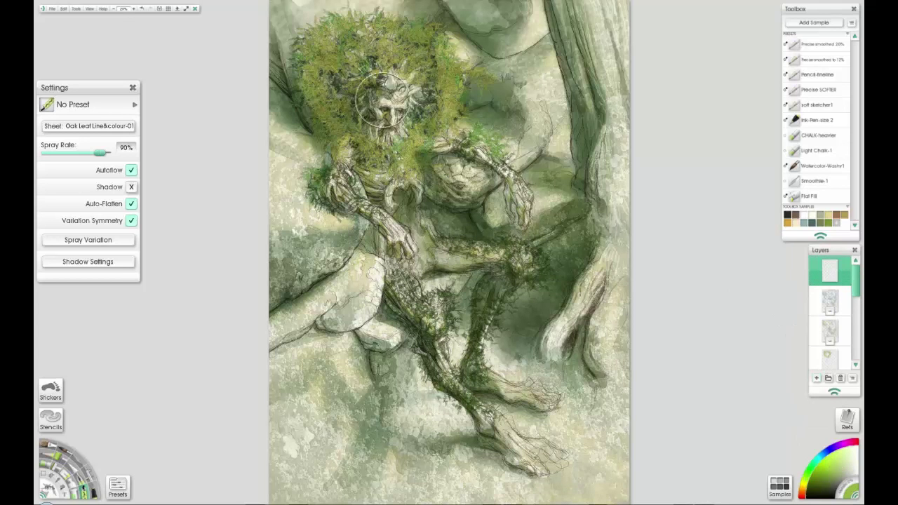
Spray brighter green leaves over the hair and beard on the new top layer, framing the face
{"action": "mouse_move", "coordinate": [443, 99]}
{"action": "left_mouse_down"}
{"action": "mouse_move", "coordinate": [337, 110]}
{"action": "mouse_move", "coordinate": [339, 96]}
{"action": "mouse_move", "coordinate": [354, 102]}
{"action": "mouse_move", "coordinate": [372, 83]}
{"action": "mouse_move", "coordinate": [404, 82]}
{"action": "mouse_move", "coordinate": [421, 57]}
{"action": "left_mouse_up"}
{"action": "mouse_move", "coordinate": [363, 123]}
{"action": "left_mouse_down"}
{"action": "mouse_move", "coordinate": [397, 133]}
{"action": "mouse_move", "coordinate": [393, 151]}
{"action": "mouse_move", "coordinate": [369, 116]}
{"action": "mouse_move", "coordinate": [341, 172]}
{"action": "left_mouse_up"}
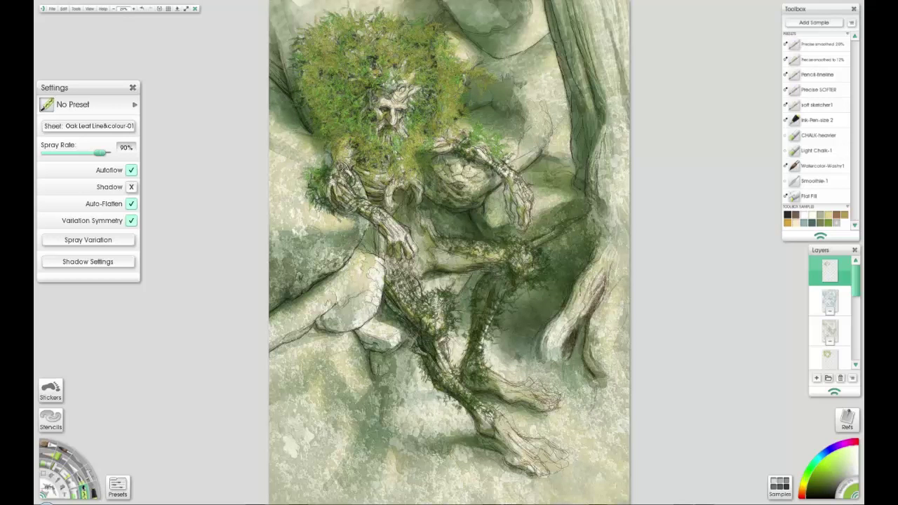
{"action": "mouse_move", "coordinate": [359, 99]}
{"action": "left_mouse_down"}
{"action": "mouse_move", "coordinate": [358, 117]}
{"action": "mouse_move", "coordinate": [380, 144]}
{"action": "left_mouse_up"}
{"action": "mouse_move", "coordinate": [344, 82]}
{"action": "left_mouse_down"}
{"action": "mouse_move", "coordinate": [338, 61]}
{"action": "mouse_move", "coordinate": [371, 55]}
{"action": "mouse_move", "coordinate": [341, 40]}
{"action": "left_mouse_up"}
{"action": "left_click_drag", "start_coordinate": [399, 43], "coordinate": [429, 69]}
{"action": "mouse_move", "coordinate": [373, 153]}
{"action": "left_mouse_down"}
{"action": "mouse_move", "coordinate": [409, 171]}
{"action": "mouse_move", "coordinate": [419, 139]}
{"action": "mouse_move", "coordinate": [366, 155]}
{"action": "mouse_move", "coordinate": [387, 141]}
{"action": "left_mouse_up"}
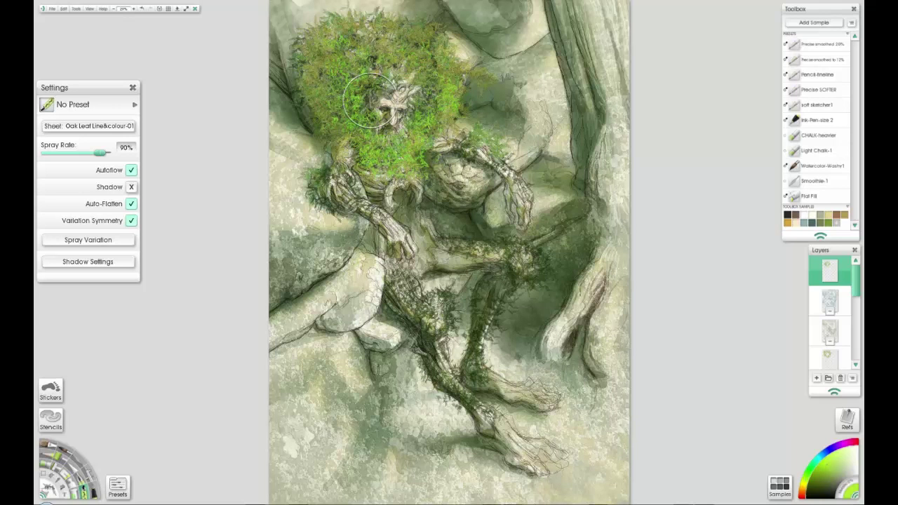
Spray bright green leaves over both knees and down the lower legs
{"action": "mouse_move", "coordinate": [429, 320]}
{"action": "left_mouse_down"}
{"action": "mouse_move", "coordinate": [435, 341]}
{"action": "mouse_move", "coordinate": [414, 324]}
{"action": "left_mouse_up"}
{"action": "mouse_move", "coordinate": [515, 268]}
{"action": "left_mouse_down"}
{"action": "mouse_move", "coordinate": [532, 251]}
{"action": "mouse_move", "coordinate": [523, 245]}
{"action": "mouse_move", "coordinate": [512, 247]}
{"action": "mouse_move", "coordinate": [539, 284]}
{"action": "left_mouse_up"}
{"action": "left_click_drag", "start_coordinate": [422, 305], "coordinate": [408, 285]}
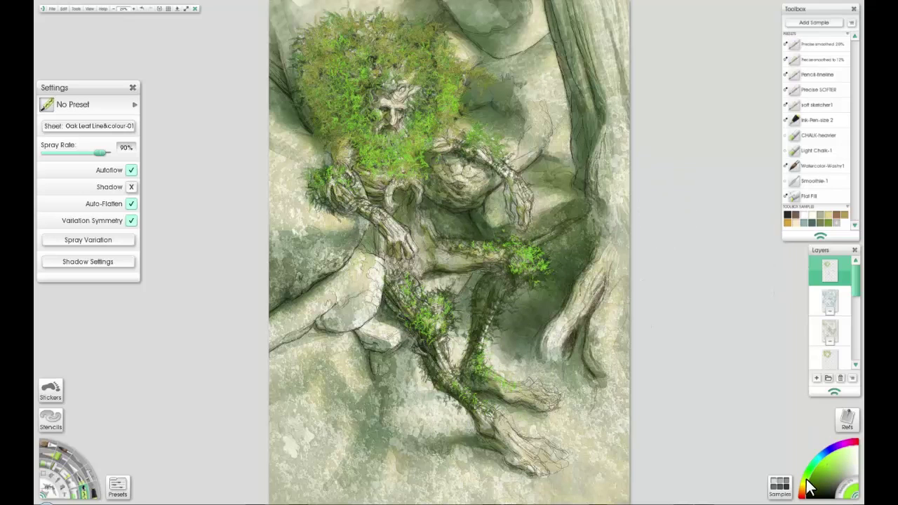
Spray lighter yellow-green leaves over the beard, the hair and the outstretched arm as highlights
{"action": "mouse_move", "coordinate": [374, 139]}
{"action": "left_mouse_down"}
{"action": "mouse_move", "coordinate": [391, 137]}
{"action": "mouse_move", "coordinate": [349, 59]}
{"action": "mouse_move", "coordinate": [388, 43]}
{"action": "mouse_move", "coordinate": [421, 50]}
{"action": "mouse_move", "coordinate": [362, 38]}
{"action": "mouse_move", "coordinate": [425, 38]}
{"action": "mouse_move", "coordinate": [400, 91]}
{"action": "left_mouse_up"}
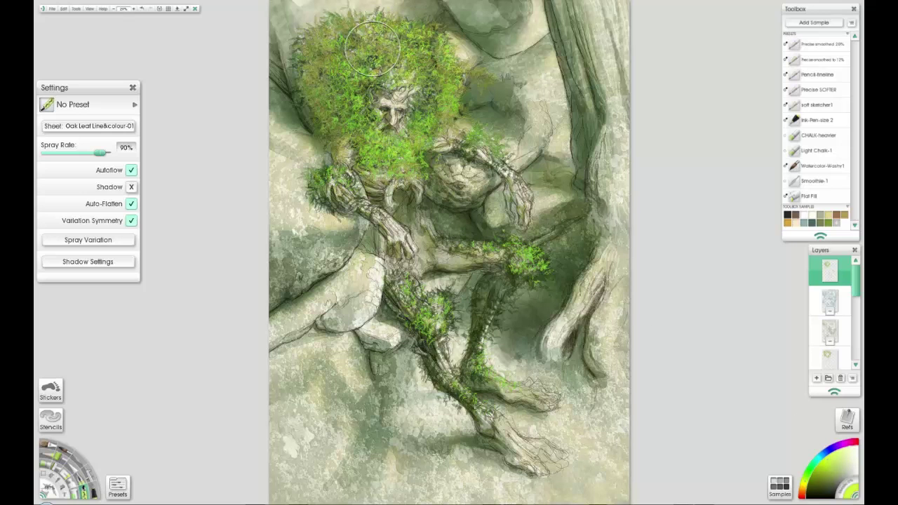
{"action": "left_click", "coordinate": [488, 144]}
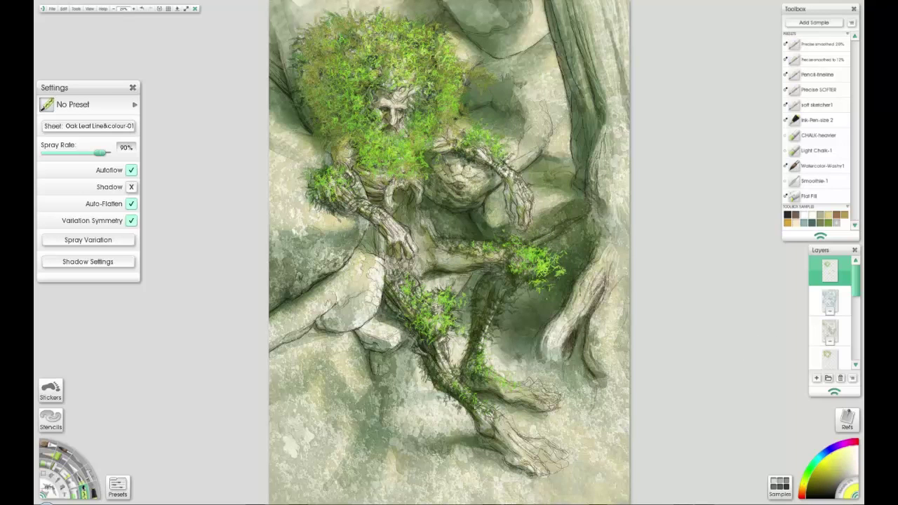
{"action": "mouse_move", "coordinate": [383, 140]}
{"action": "left_mouse_down"}
{"action": "mouse_move", "coordinate": [413, 148]}
{"action": "mouse_move", "coordinate": [376, 136]}
{"action": "mouse_move", "coordinate": [403, 138]}
{"action": "mouse_move", "coordinate": [424, 104]}
{"action": "left_mouse_up"}
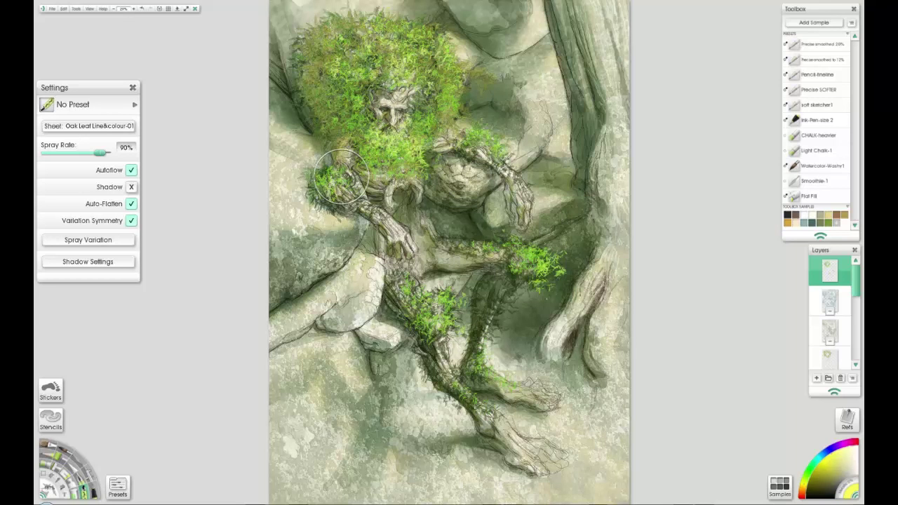
Add yellow-green leaf highlights to the outstretched arm, both knees and the ankles
{"action": "left_click_drag", "start_coordinate": [489, 136], "coordinate": [495, 138]}
{"action": "left_click_drag", "start_coordinate": [538, 249], "coordinate": [539, 247]}
{"action": "left_click_drag", "start_coordinate": [443, 302], "coordinate": [435, 302]}
{"action": "mouse_move", "coordinate": [520, 414]}
{"action": "left_mouse_down"}
{"action": "mouse_move", "coordinate": [513, 404]}
{"action": "mouse_move", "coordinate": [516, 443]}
{"action": "left_mouse_up"}
{"action": "mouse_move", "coordinate": [458, 379]}
{"action": "left_mouse_down"}
{"action": "mouse_move", "coordinate": [491, 404]}
{"action": "mouse_move", "coordinate": [493, 390]}
{"action": "left_mouse_up"}
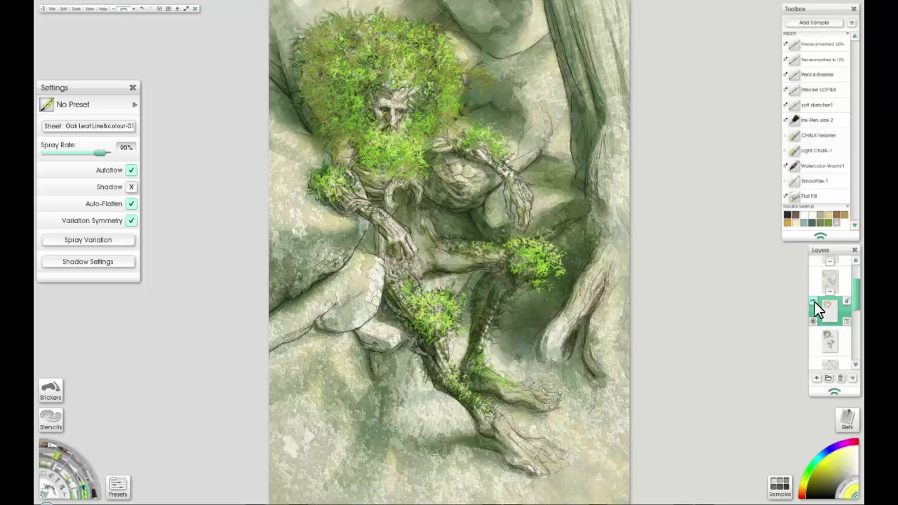
Toggle the visibility of the original yellow-green foliage layer to compare the painting with and without it
{"action": "left_click", "coordinate": [814, 302]}
{"action": "left_click", "coordinate": [814, 303]}
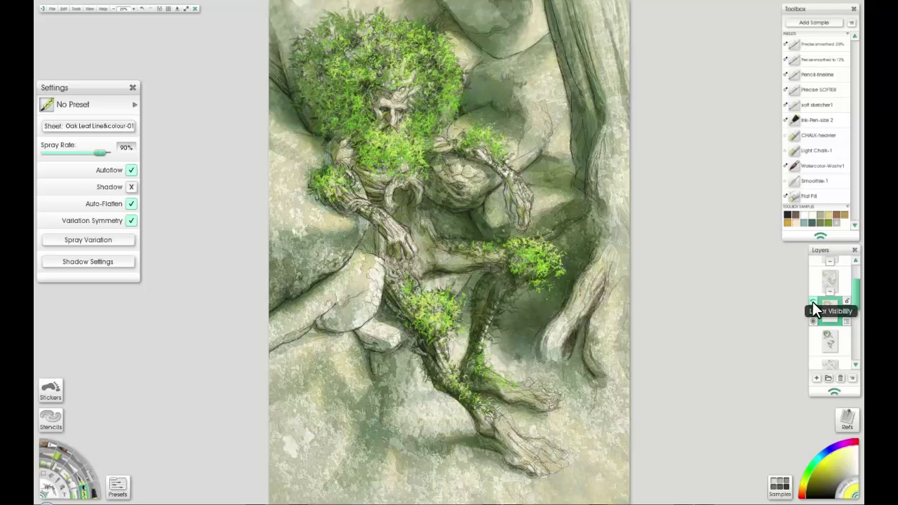
{"action": "left_click", "coordinate": [813, 302]}
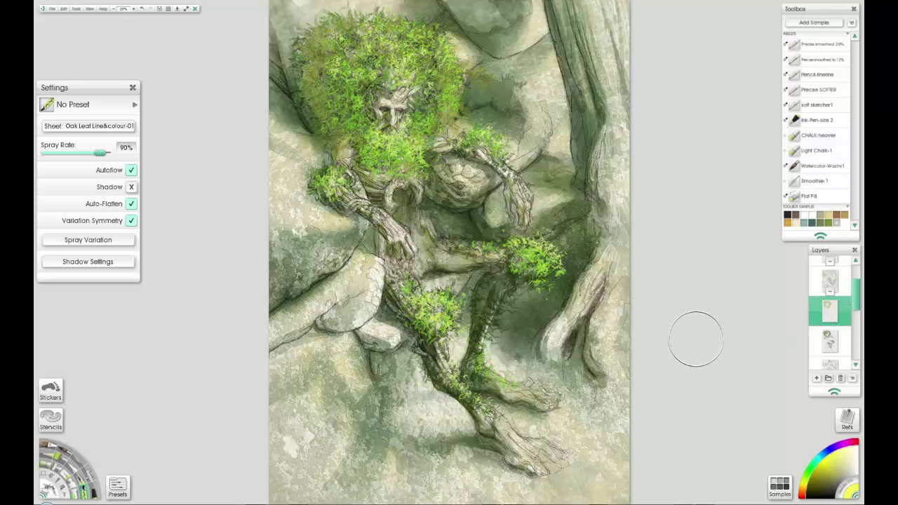
Darken the original yellow-green foliage layer by adjusting its brightness to -40%
{"action": "key", "text": "ctrl+u"}
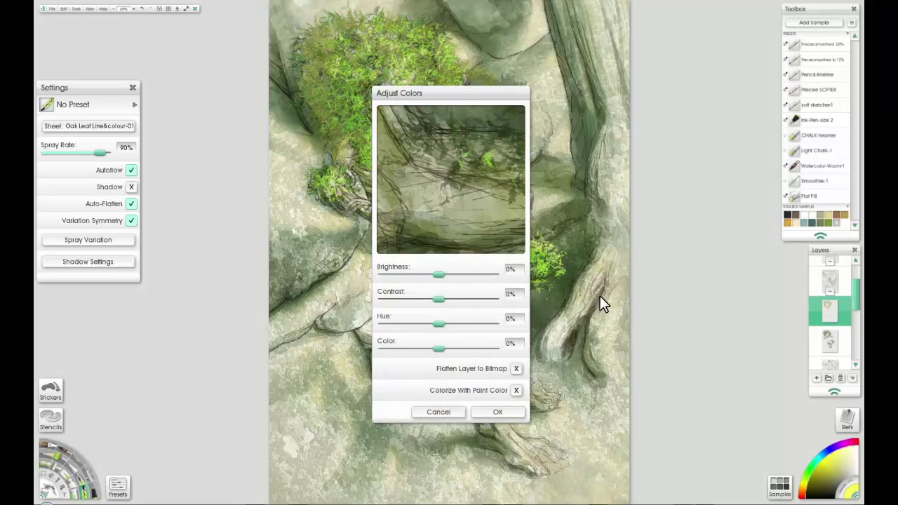
{"action": "left_click_drag", "start_coordinate": [478, 103], "coordinate": [688, 85]}
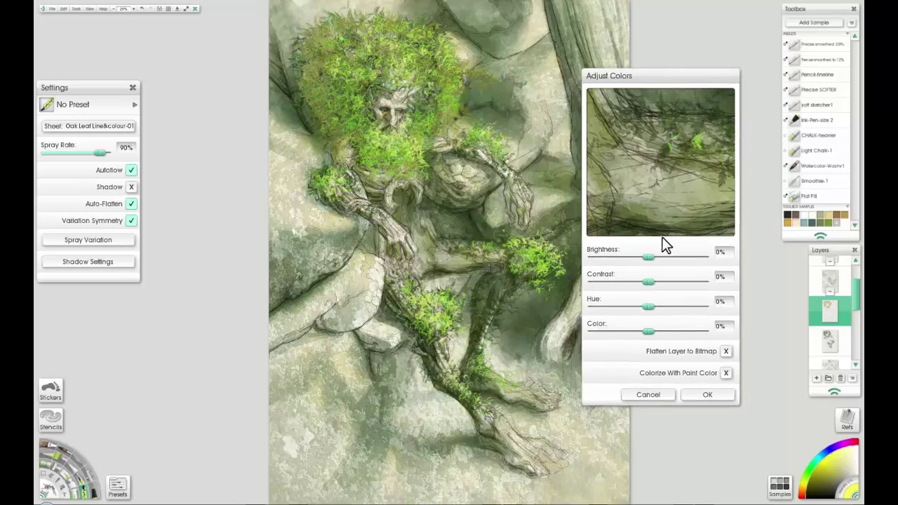
{"action": "left_click_drag", "start_coordinate": [628, 258], "coordinate": [627, 258]}
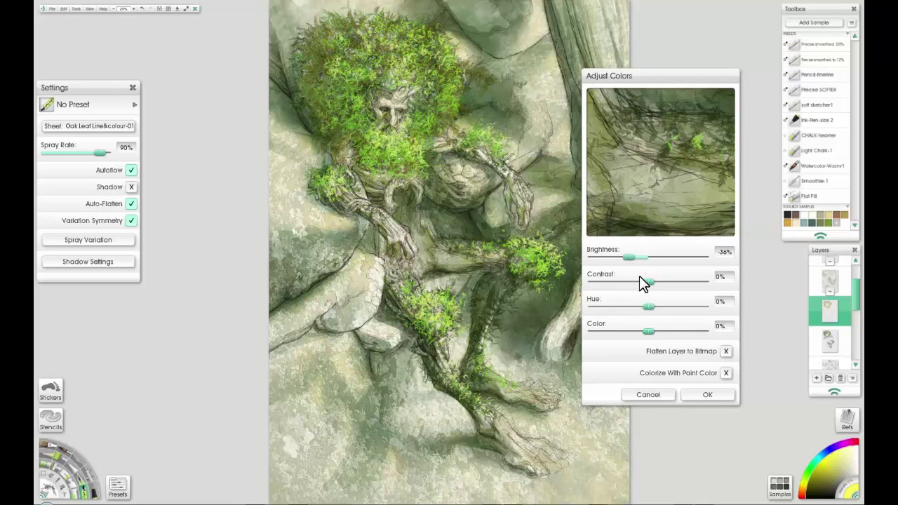
{"action": "left_click_drag", "start_coordinate": [628, 258], "coordinate": [626, 256]}
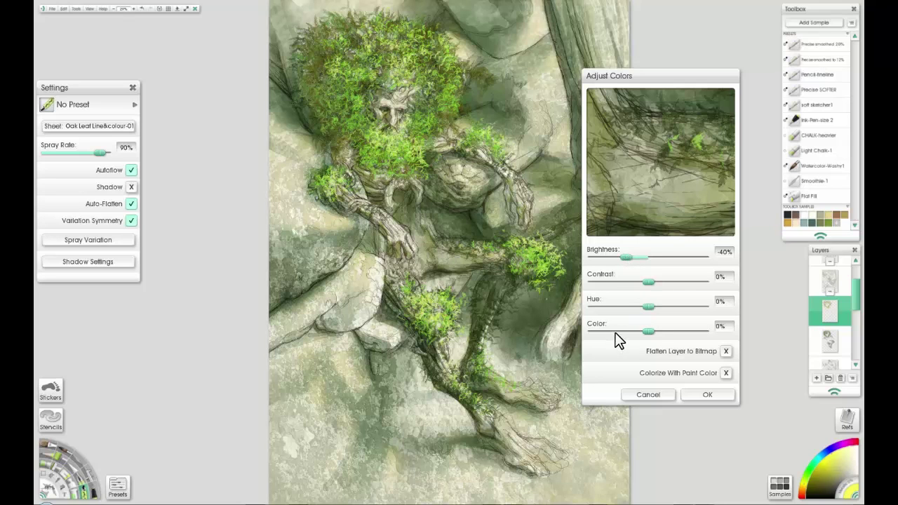
{"action": "left_click", "coordinate": [699, 393]}
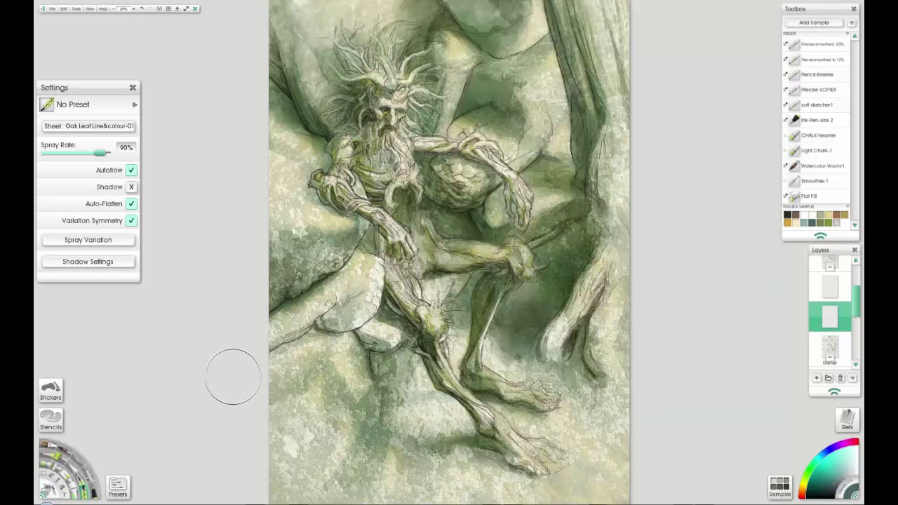
Spray a base of dark grey-green oak leaves over the figure's hair and beard on the lower foliage layer
{"action": "mouse_move", "coordinate": [314, 64]}
{"action": "left_mouse_down"}
{"action": "mouse_move", "coordinate": [325, 63]}
{"action": "mouse_move", "coordinate": [331, 121]}
{"action": "left_mouse_up"}
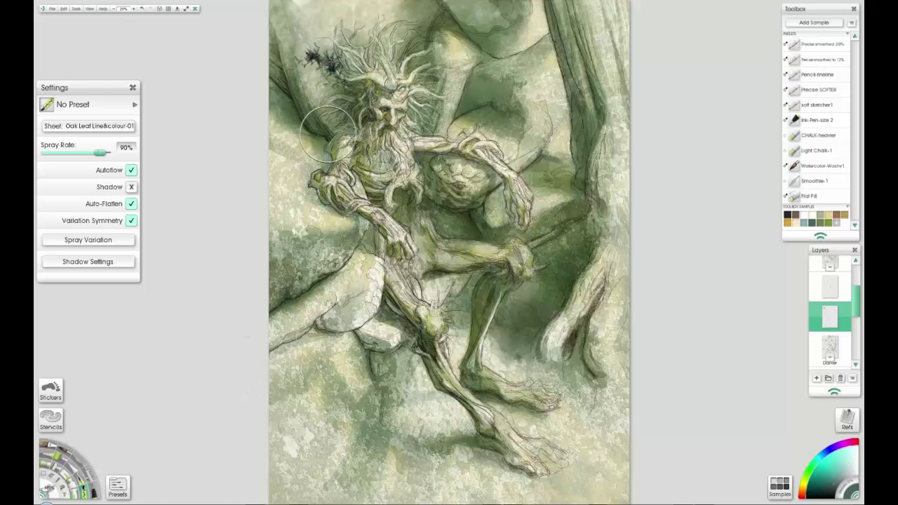
{"action": "key", "text": "ctrl+z"}
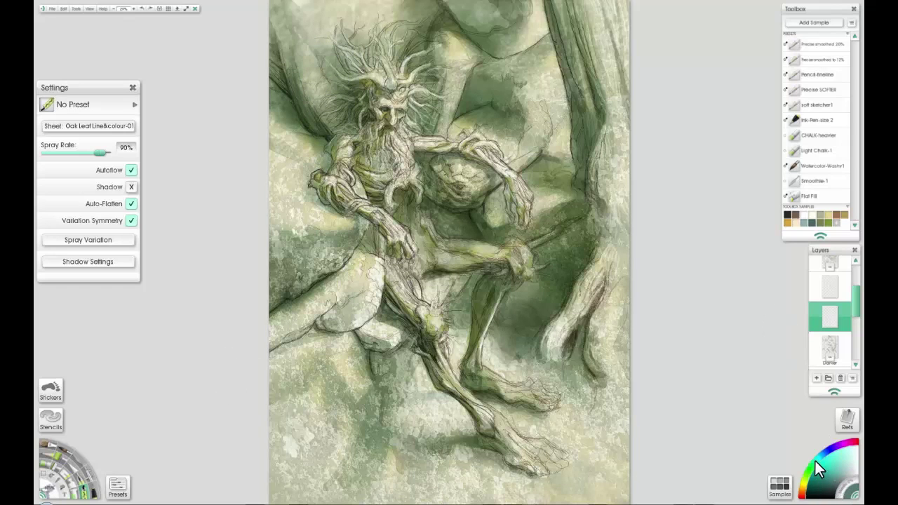
{"action": "mouse_move", "coordinate": [318, 93]}
{"action": "left_mouse_down"}
{"action": "mouse_move", "coordinate": [325, 58]}
{"action": "mouse_move", "coordinate": [327, 105]}
{"action": "mouse_move", "coordinate": [312, 37]}
{"action": "mouse_move", "coordinate": [392, 18]}
{"action": "left_mouse_up"}
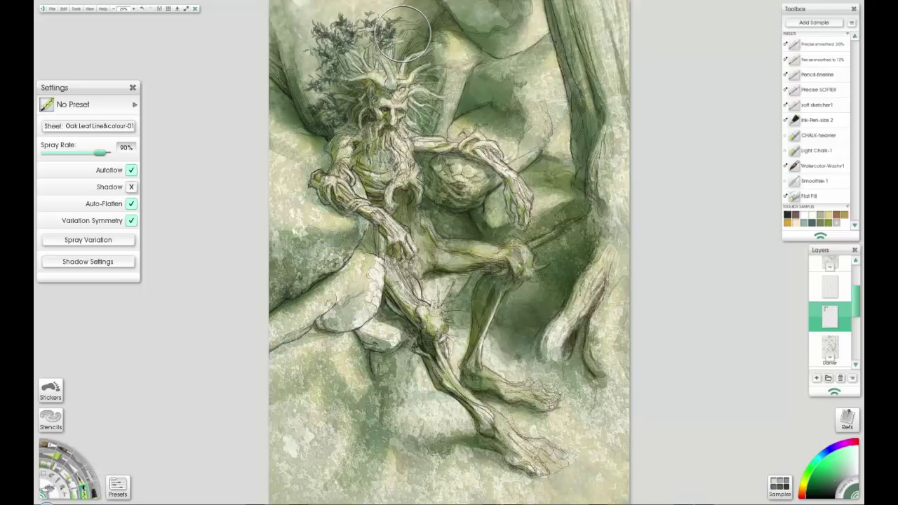
{"action": "mouse_move", "coordinate": [363, 57]}
{"action": "left_mouse_down"}
{"action": "mouse_move", "coordinate": [360, 158]}
{"action": "mouse_move", "coordinate": [379, 172]}
{"action": "mouse_move", "coordinate": [413, 169]}
{"action": "left_mouse_up"}
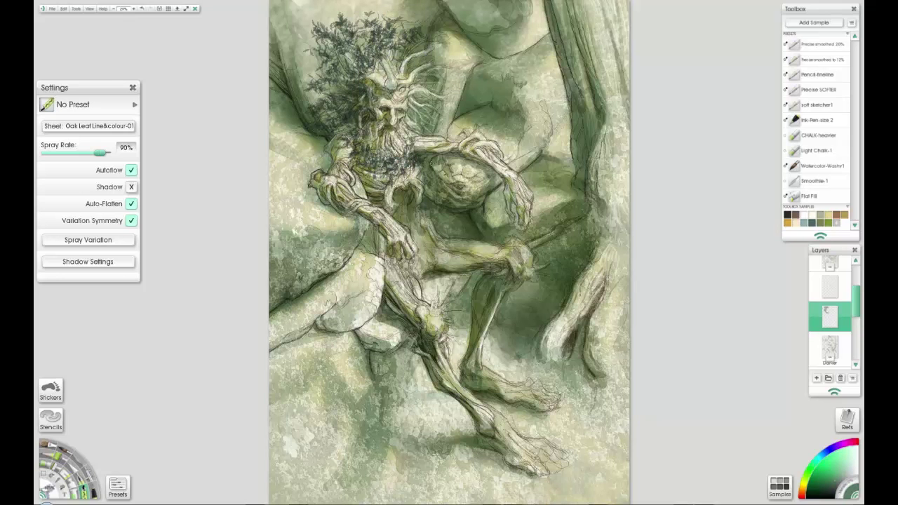
{"action": "mouse_move", "coordinate": [419, 121]}
{"action": "left_mouse_down"}
{"action": "mouse_move", "coordinate": [443, 111]}
{"action": "mouse_move", "coordinate": [432, 74]}
{"action": "mouse_move", "coordinate": [396, 53]}
{"action": "mouse_move", "coordinate": [382, 24]}
{"action": "mouse_move", "coordinate": [334, 90]}
{"action": "mouse_move", "coordinate": [348, 124]}
{"action": "mouse_move", "coordinate": [369, 129]}
{"action": "mouse_move", "coordinate": [405, 120]}
{"action": "mouse_move", "coordinate": [404, 136]}
{"action": "left_mouse_up"}
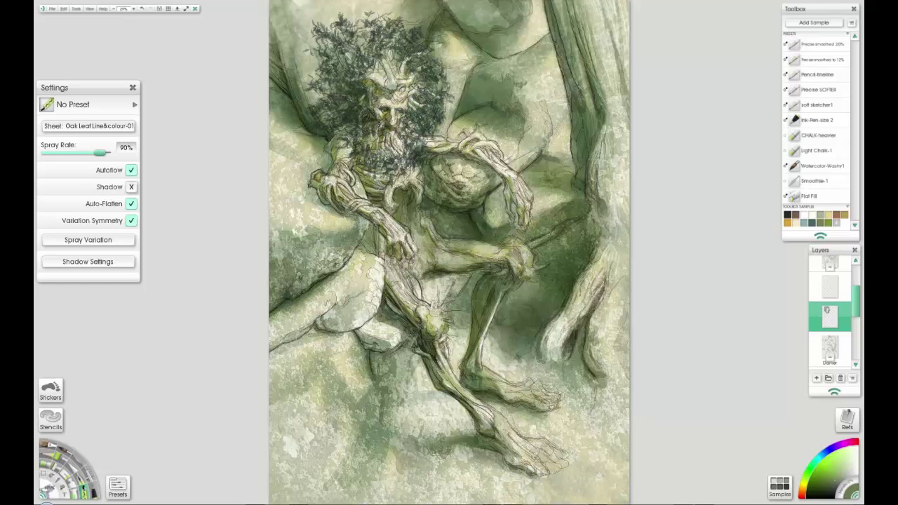
{"action": "mouse_move", "coordinate": [404, 42]}
{"action": "left_mouse_down"}
{"action": "mouse_move", "coordinate": [393, 62]}
{"action": "mouse_move", "coordinate": [411, 68]}
{"action": "left_mouse_up"}
Add dark green base leaves to the figure's shoulder, the bent elbow and both knees
{"action": "mouse_move", "coordinate": [317, 163]}
{"action": "left_mouse_down"}
{"action": "mouse_move", "coordinate": [303, 183]}
{"action": "mouse_move", "coordinate": [319, 184]}
{"action": "left_mouse_up"}
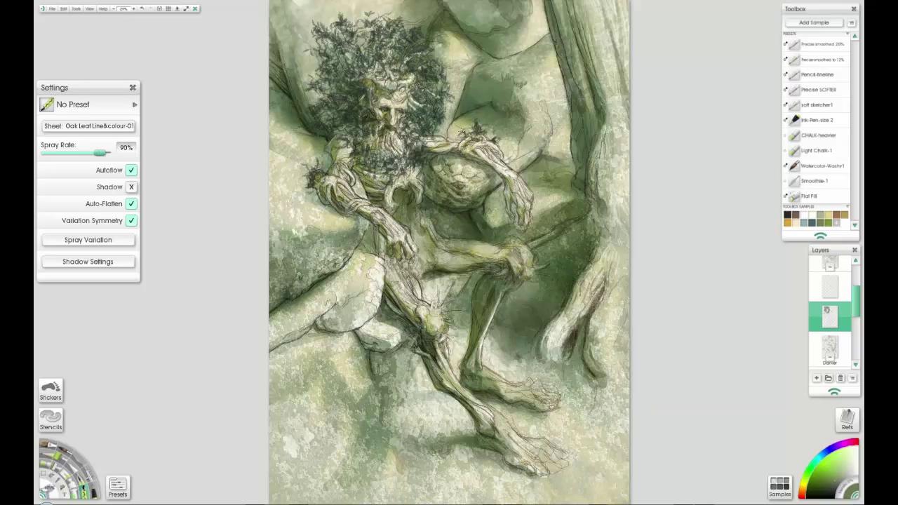
{"action": "mouse_move", "coordinate": [501, 239]}
{"action": "left_mouse_down"}
{"action": "mouse_move", "coordinate": [537, 250]}
{"action": "mouse_move", "coordinate": [541, 277]}
{"action": "left_mouse_up"}
{"action": "mouse_move", "coordinate": [430, 309]}
{"action": "left_mouse_down"}
{"action": "mouse_move", "coordinate": [448, 305]}
{"action": "mouse_move", "coordinate": [436, 327]}
{"action": "mouse_move", "coordinate": [414, 330]}
{"action": "mouse_move", "coordinate": [404, 309]}
{"action": "left_mouse_up"}
On the next foliage layer up, spray mid-green oak leaves over the crown of hair and the beard
{"action": "left_click", "coordinate": [826, 290]}
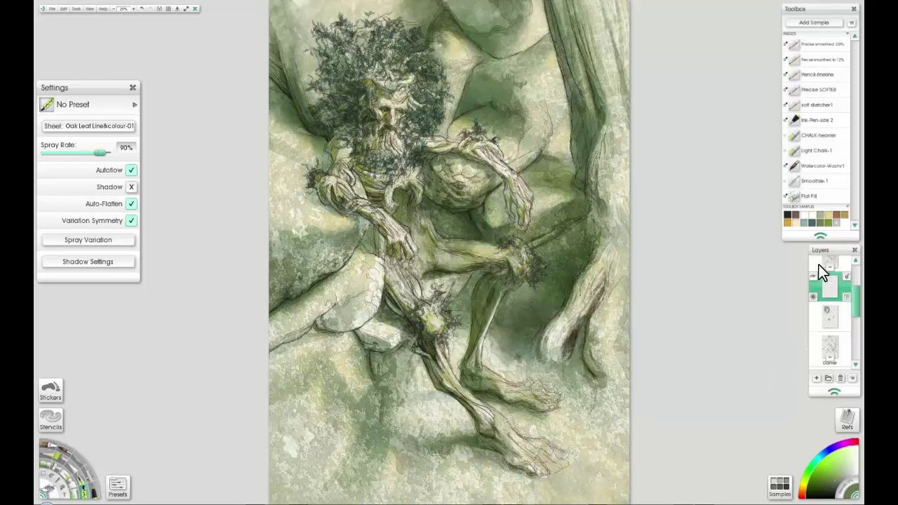
{"action": "mouse_move", "coordinate": [330, 91]}
{"action": "left_mouse_down"}
{"action": "mouse_move", "coordinate": [333, 65]}
{"action": "mouse_move", "coordinate": [432, 66]}
{"action": "mouse_move", "coordinate": [372, 169]}
{"action": "mouse_move", "coordinate": [390, 151]}
{"action": "mouse_move", "coordinate": [357, 132]}
{"action": "left_mouse_up"}
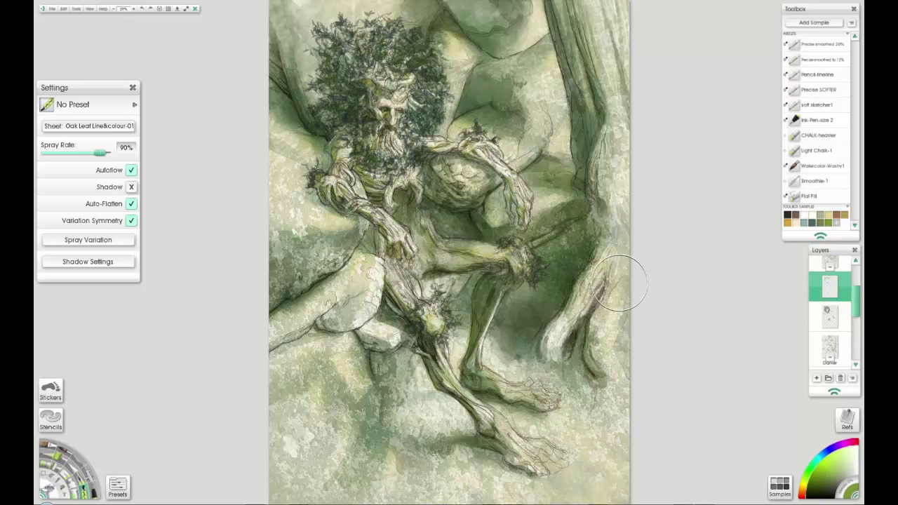
{"action": "mouse_move", "coordinate": [340, 67]}
{"action": "left_mouse_down"}
{"action": "mouse_move", "coordinate": [337, 123]}
{"action": "mouse_move", "coordinate": [362, 144]}
{"action": "mouse_move", "coordinate": [414, 135]}
{"action": "left_mouse_up"}
{"action": "mouse_move", "coordinate": [373, 58]}
{"action": "left_mouse_down"}
{"action": "mouse_move", "coordinate": [398, 67]}
{"action": "mouse_move", "coordinate": [373, 74]}
{"action": "mouse_move", "coordinate": [368, 38]}
{"action": "mouse_move", "coordinate": [345, 38]}
{"action": "left_mouse_up"}
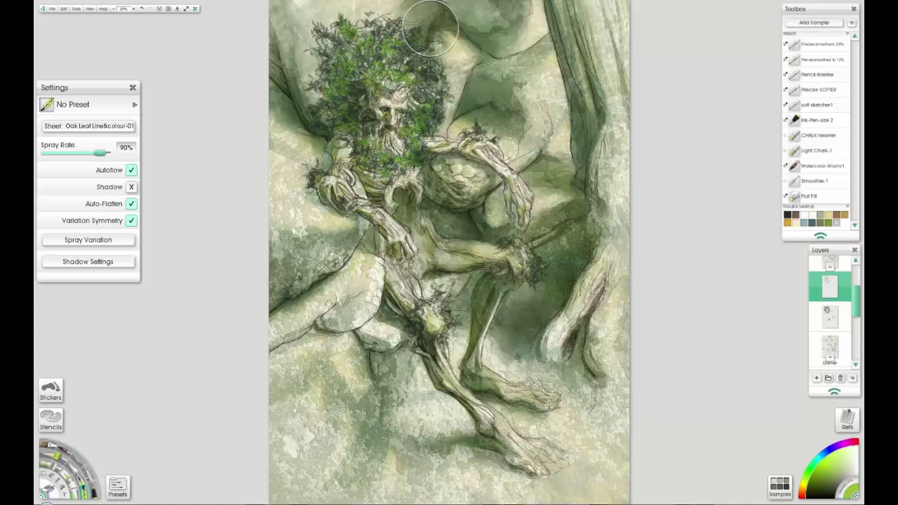
{"action": "mouse_move", "coordinate": [401, 19]}
{"action": "left_mouse_down"}
{"action": "mouse_move", "coordinate": [325, 22]}
{"action": "mouse_move", "coordinate": [303, 43]}
{"action": "mouse_move", "coordinate": [313, 83]}
{"action": "left_mouse_up"}
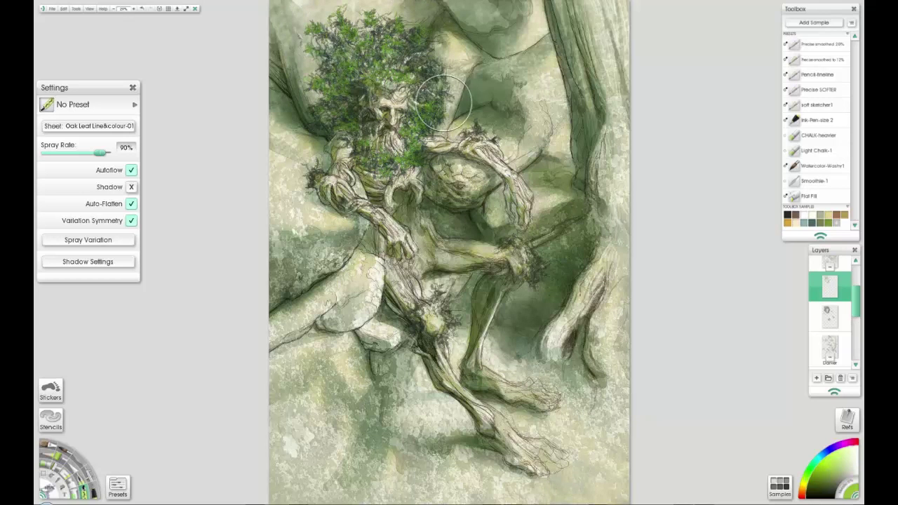
Continue the mid-green leaves down the side of the hair and onto the shoulder, arms, knees and feet
{"action": "mouse_move", "coordinate": [411, 69]}
{"action": "left_mouse_down"}
{"action": "mouse_move", "coordinate": [426, 46]}
{"action": "mouse_move", "coordinate": [414, 21]}
{"action": "mouse_move", "coordinate": [457, 64]}
{"action": "mouse_move", "coordinate": [326, 177]}
{"action": "left_mouse_up"}
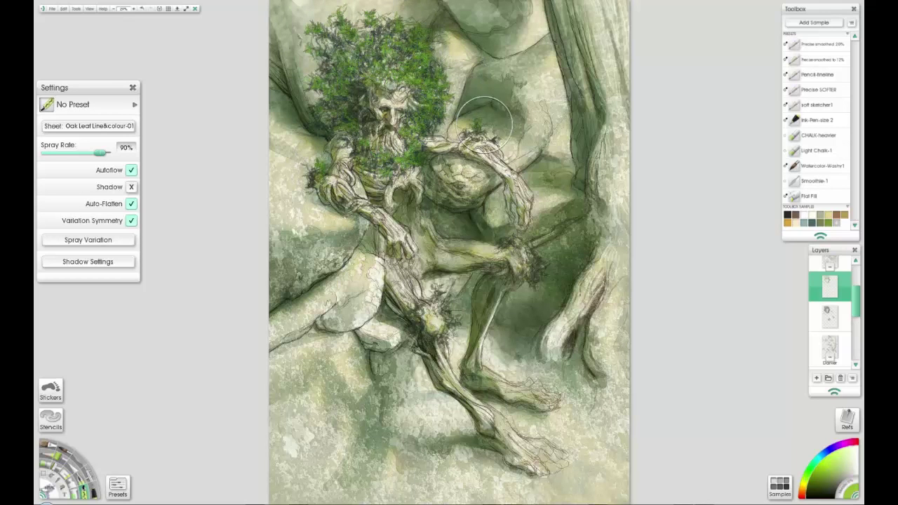
{"action": "mouse_move", "coordinate": [478, 220]}
{"action": "left_mouse_down"}
{"action": "mouse_move", "coordinate": [439, 294]}
{"action": "mouse_move", "coordinate": [443, 286]}
{"action": "mouse_move", "coordinate": [420, 304]}
{"action": "mouse_move", "coordinate": [467, 319]}
{"action": "mouse_move", "coordinate": [421, 327]}
{"action": "mouse_move", "coordinate": [515, 252]}
{"action": "mouse_move", "coordinate": [504, 234]}
{"action": "mouse_move", "coordinate": [551, 262]}
{"action": "mouse_move", "coordinate": [512, 257]}
{"action": "left_mouse_up"}
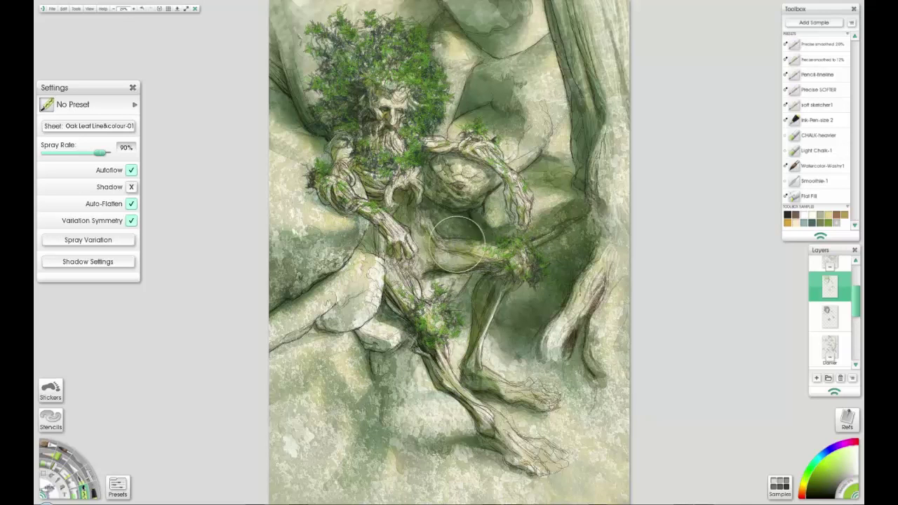
{"action": "mouse_move", "coordinate": [489, 370]}
{"action": "left_mouse_down"}
{"action": "mouse_move", "coordinate": [503, 390]}
{"action": "mouse_move", "coordinate": [545, 392]}
{"action": "left_mouse_up"}
{"action": "mouse_move", "coordinate": [495, 404]}
{"action": "left_mouse_down"}
{"action": "mouse_move", "coordinate": [518, 419]}
{"action": "mouse_move", "coordinate": [516, 444]}
{"action": "mouse_move", "coordinate": [481, 401]}
{"action": "mouse_move", "coordinate": [559, 444]}
{"action": "left_mouse_up"}
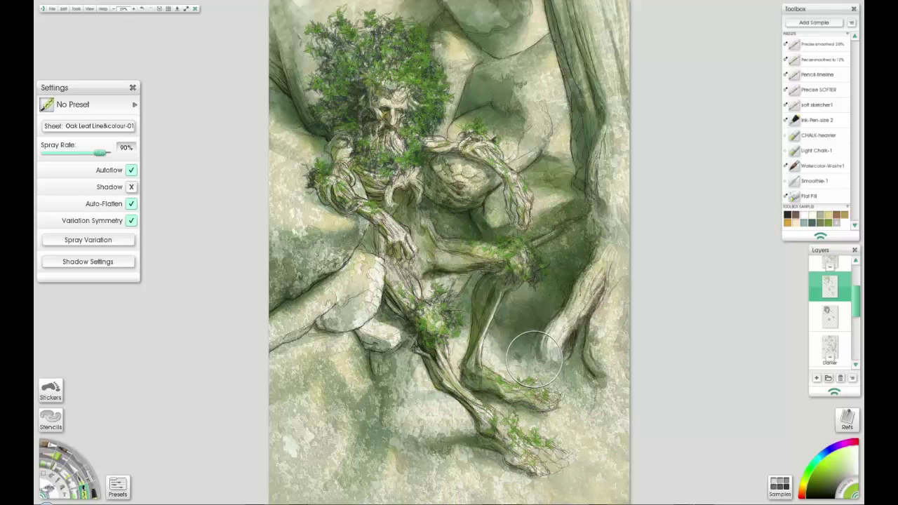
On the topmost layer, spray brighter green leaves over the hair, beard, arms, knees and feet
{"action": "scroll", "coordinate": [834, 285], "scroll_direction": "up", "scroll_amount": 2}
{"action": "left_click", "coordinate": [834, 272]}
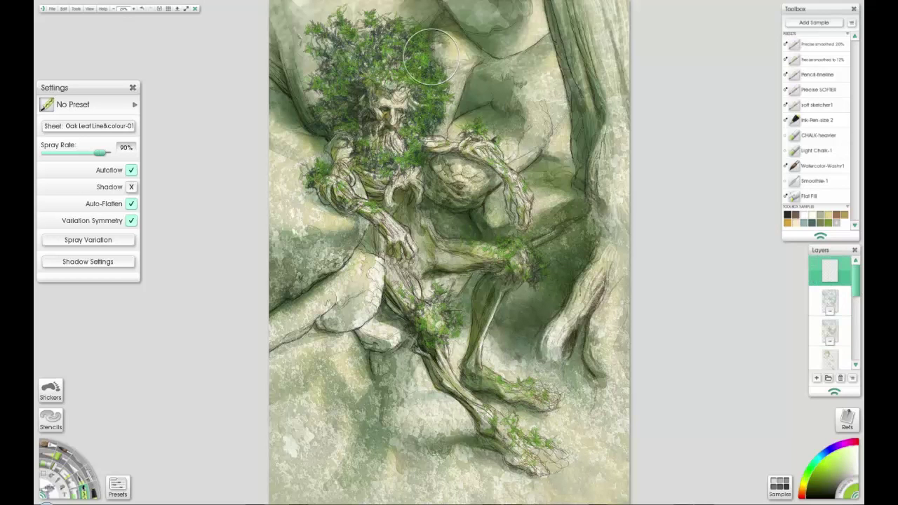
{"action": "mouse_move", "coordinate": [424, 68]}
{"action": "left_mouse_down"}
{"action": "mouse_move", "coordinate": [369, 37]}
{"action": "mouse_move", "coordinate": [353, 36]}
{"action": "mouse_move", "coordinate": [336, 54]}
{"action": "mouse_move", "coordinate": [362, 79]}
{"action": "mouse_move", "coordinate": [351, 111]}
{"action": "mouse_move", "coordinate": [372, 141]}
{"action": "mouse_move", "coordinate": [418, 142]}
{"action": "mouse_move", "coordinate": [412, 132]}
{"action": "mouse_move", "coordinate": [410, 147]}
{"action": "mouse_move", "coordinate": [378, 163]}
{"action": "mouse_move", "coordinate": [367, 147]}
{"action": "mouse_move", "coordinate": [378, 174]}
{"action": "mouse_move", "coordinate": [336, 166]}
{"action": "mouse_move", "coordinate": [485, 140]}
{"action": "mouse_move", "coordinate": [477, 121]}
{"action": "mouse_move", "coordinate": [469, 126]}
{"action": "mouse_move", "coordinate": [497, 134]}
{"action": "mouse_move", "coordinate": [473, 132]}
{"action": "mouse_move", "coordinate": [523, 172]}
{"action": "left_mouse_up"}
{"action": "left_click_drag", "start_coordinate": [519, 242], "coordinate": [545, 261]}
{"action": "mouse_move", "coordinate": [444, 325]}
{"action": "left_mouse_down"}
{"action": "mouse_move", "coordinate": [484, 372]}
{"action": "mouse_move", "coordinate": [491, 414]}
{"action": "mouse_move", "coordinate": [519, 442]}
{"action": "left_mouse_up"}
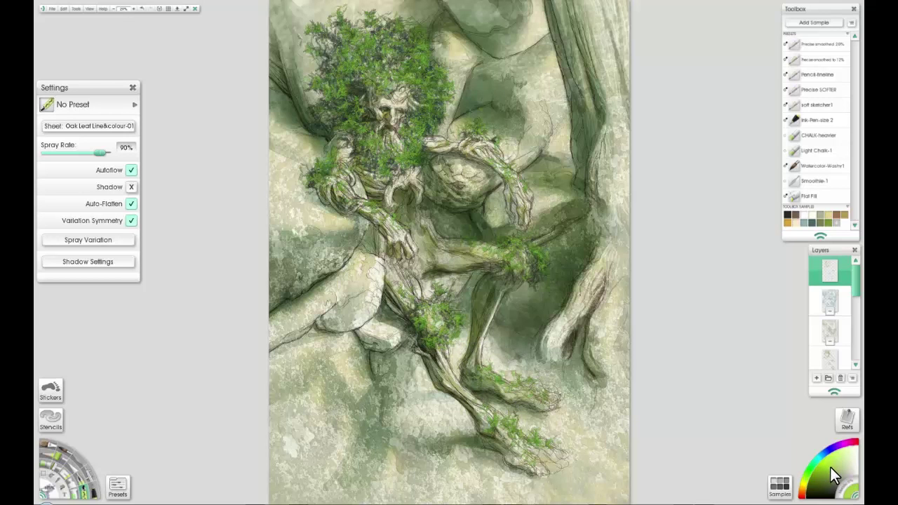
Spray lighter yellow-green highlight leaves over the hair, beard, shoulder and outstretched arm
{"action": "left_click_drag", "start_coordinate": [414, 35], "coordinate": [426, 39]}
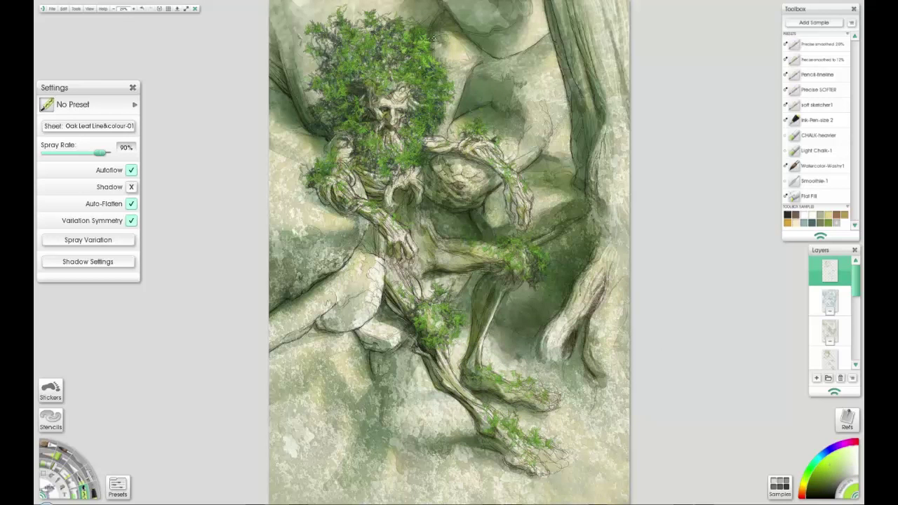
{"action": "mouse_move", "coordinate": [462, 98]}
{"action": "left_mouse_down"}
{"action": "mouse_move", "coordinate": [438, 75]}
{"action": "mouse_move", "coordinate": [380, 76]}
{"action": "mouse_move", "coordinate": [375, 56]}
{"action": "left_mouse_up"}
{"action": "left_click_drag", "start_coordinate": [413, 25], "coordinate": [424, 31]}
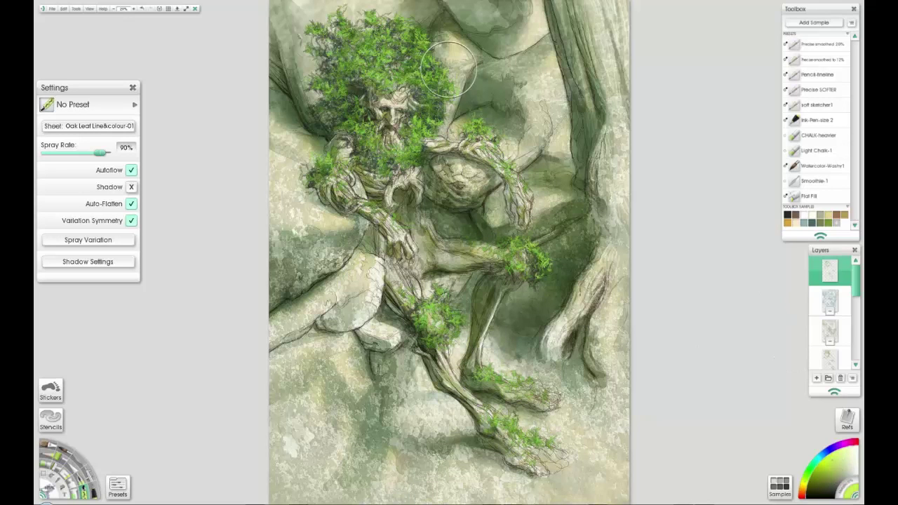
{"action": "mouse_move", "coordinate": [410, 65]}
{"action": "left_mouse_down"}
{"action": "mouse_move", "coordinate": [347, 62]}
{"action": "mouse_move", "coordinate": [341, 45]}
{"action": "mouse_move", "coordinate": [357, 88]}
{"action": "mouse_move", "coordinate": [343, 79]}
{"action": "mouse_move", "coordinate": [380, 121]}
{"action": "mouse_move", "coordinate": [351, 119]}
{"action": "mouse_move", "coordinate": [412, 139]}
{"action": "mouse_move", "coordinate": [394, 150]}
{"action": "left_mouse_up"}
{"action": "mouse_move", "coordinate": [425, 112]}
{"action": "left_mouse_down"}
{"action": "mouse_move", "coordinate": [443, 132]}
{"action": "mouse_move", "coordinate": [409, 133]}
{"action": "mouse_move", "coordinate": [335, 169]}
{"action": "left_mouse_up"}
{"action": "left_click_drag", "start_coordinate": [435, 149], "coordinate": [499, 125]}
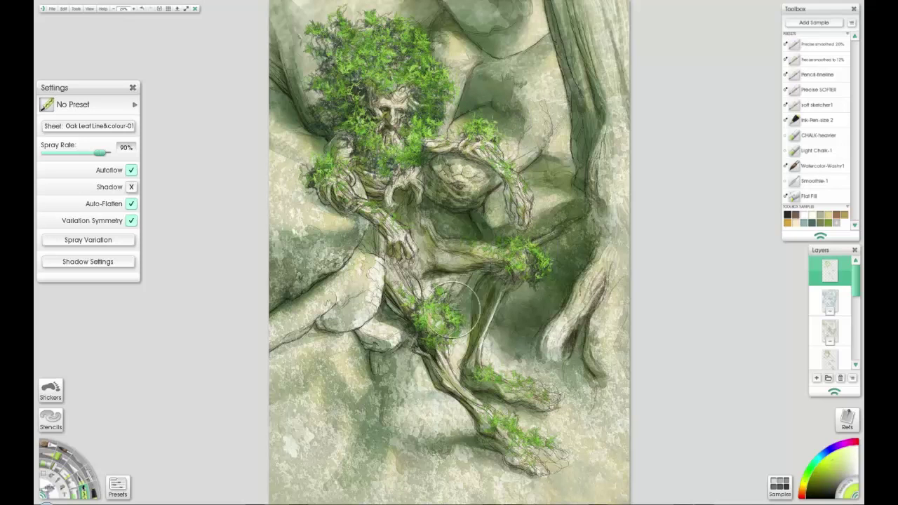